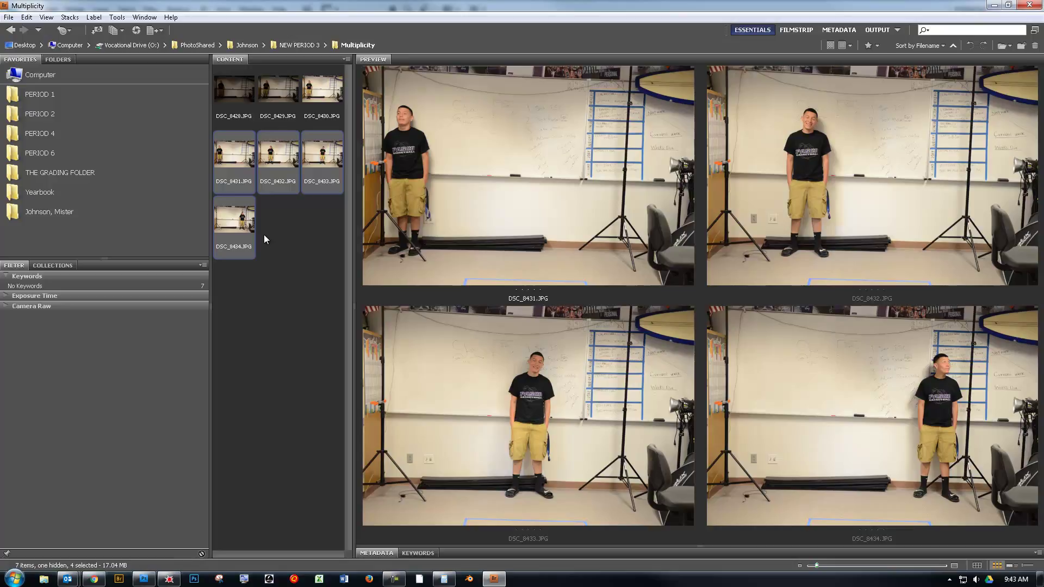
Load the photos DSC_8431.JPG through DSC_8434.JPG from Bridge as layers into a single Photoshop document
{"action": "left_click", "coordinate": [305, 228]}
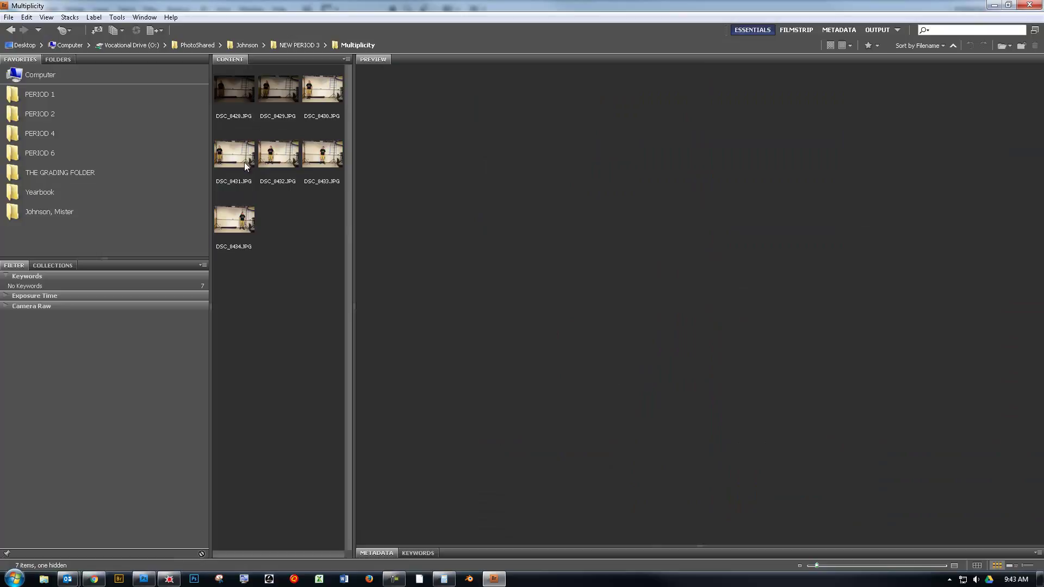
{"action": "left_click", "coordinate": [224, 159]}
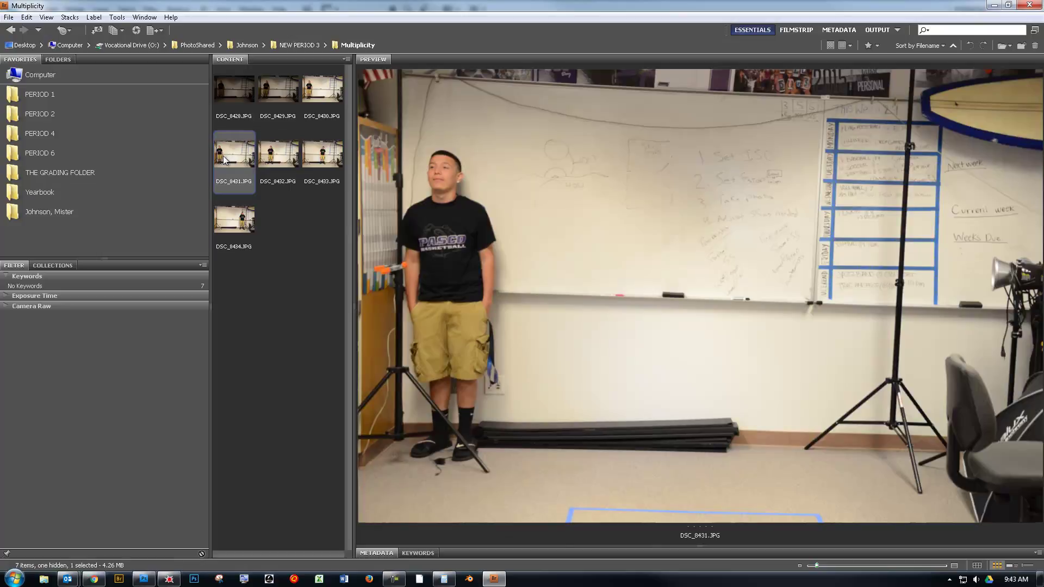
{"action": "left_click", "coordinate": [244, 207], "text": "shift"}
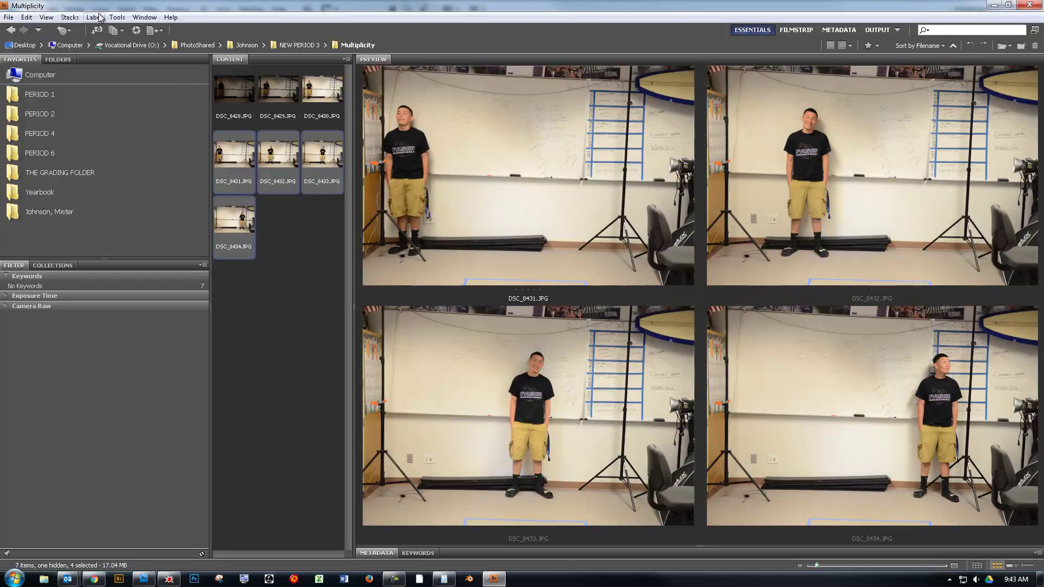
{"action": "left_click", "coordinate": [125, 20]}
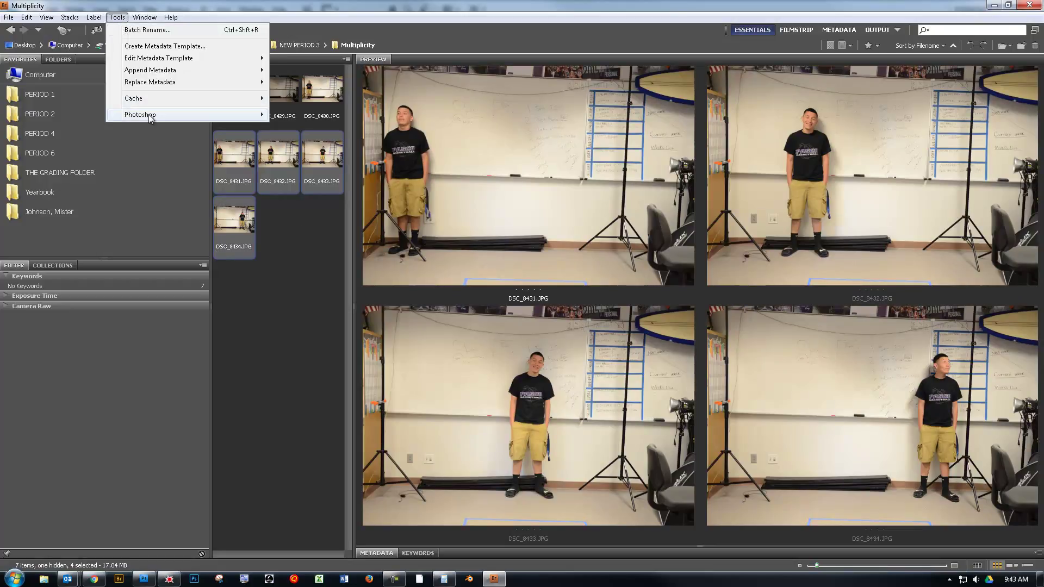
{"action": "mouse_move", "coordinate": [212, 118]}
{"action": "left_click", "coordinate": [305, 139]}
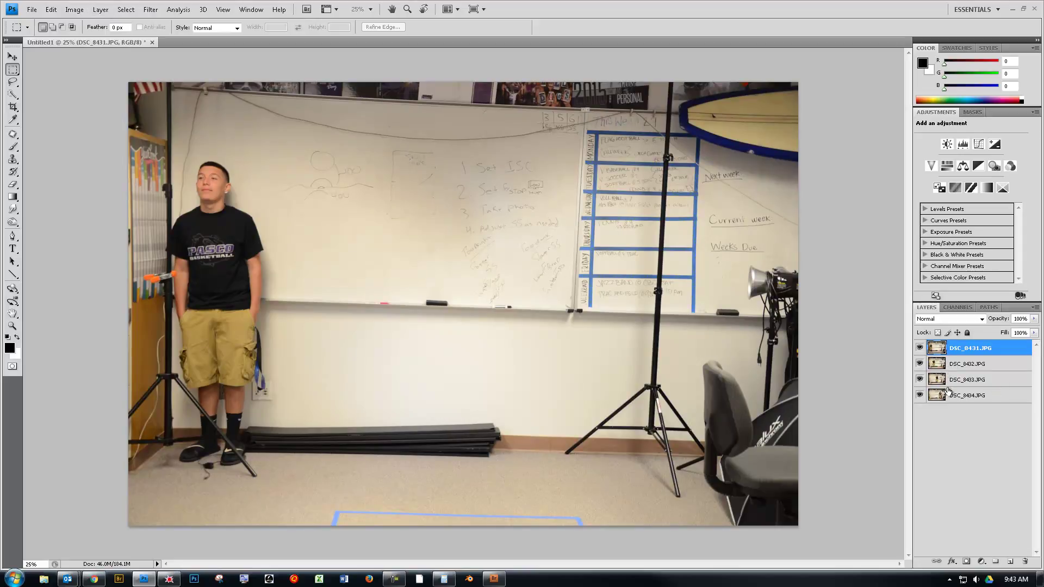
Detach and enlarge the Layers panel to fit all four layers, and hide the three layers above DSC_8434.JPG
{"action": "left_click_drag", "start_coordinate": [926, 307], "coordinate": [764, 154]}
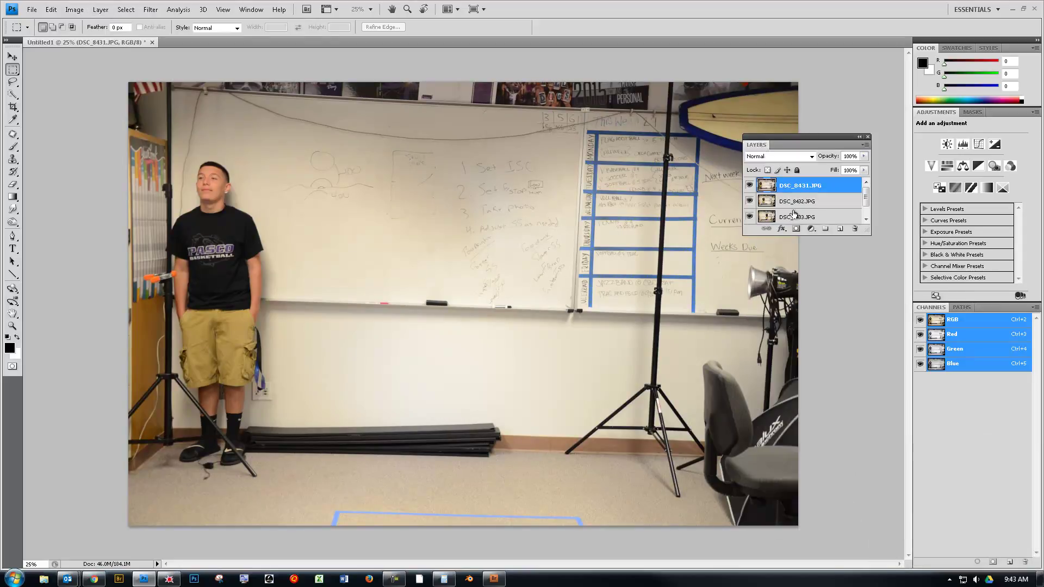
{"action": "left_click_drag", "start_coordinate": [866, 233], "coordinate": [879, 324]}
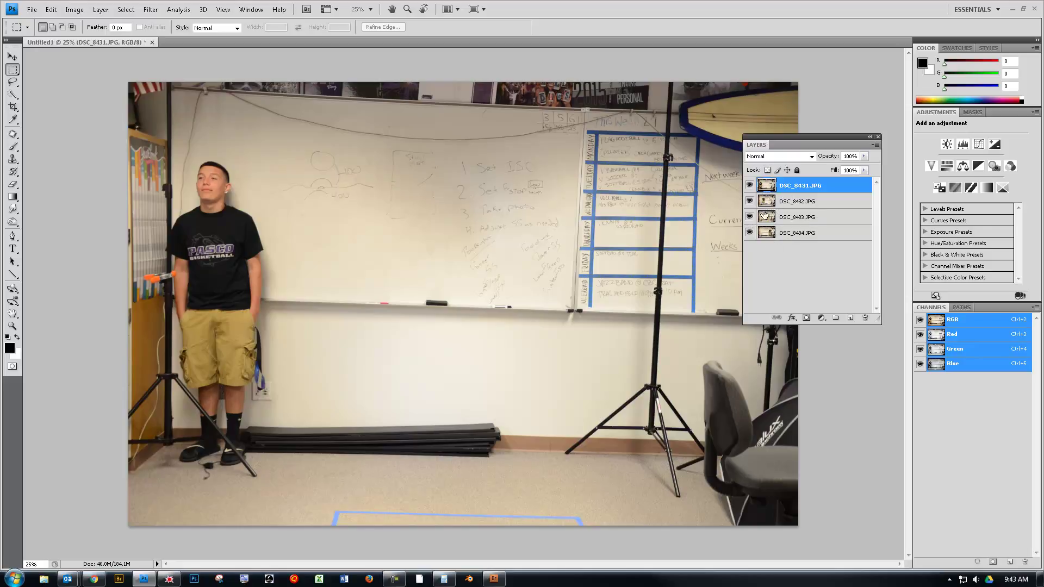
{"action": "left_click_drag", "start_coordinate": [749, 216], "coordinate": [749, 187]}
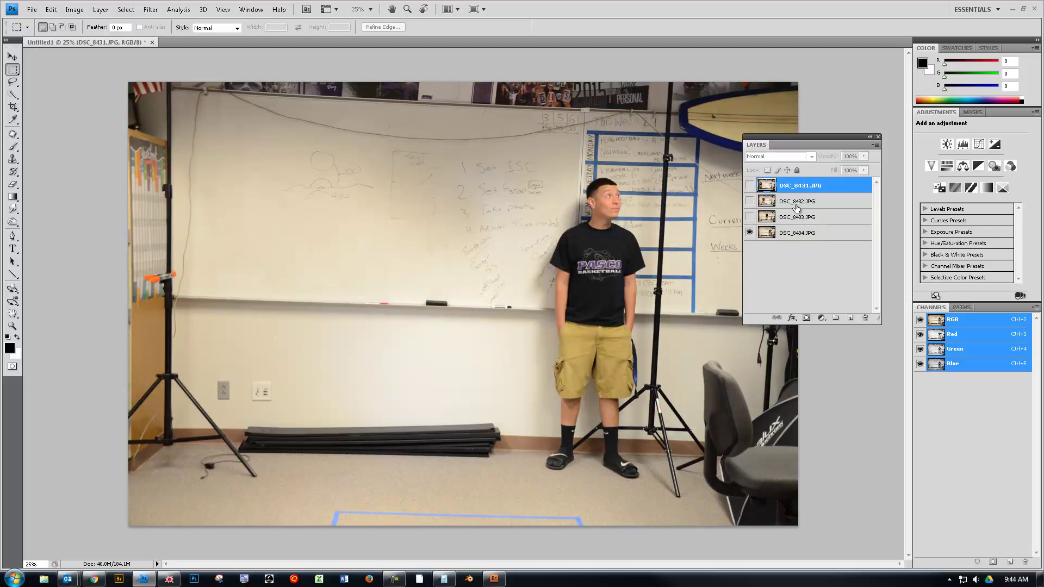
{"action": "left_click", "coordinate": [750, 216]}
{"action": "left_click", "coordinate": [750, 202]}
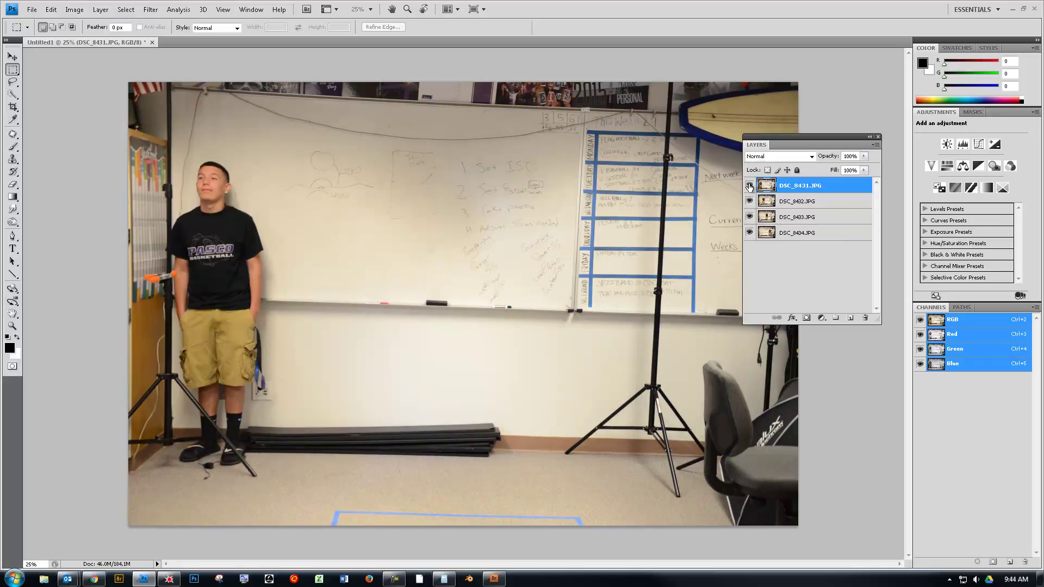
{"action": "left_click", "coordinate": [750, 202]}
{"action": "left_click", "coordinate": [750, 218]}
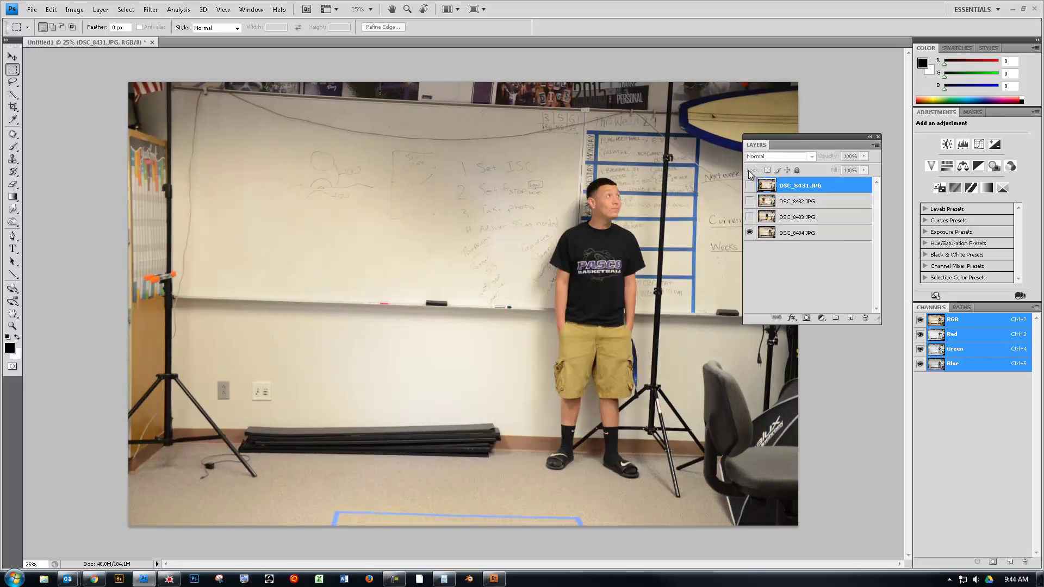
Select the DSC_8433.JPG layer and show it above DSC_8434.JPG, keeping DSC_8431.JPG and DSC_8432.JPG hidden
{"action": "left_click", "coordinate": [802, 234]}
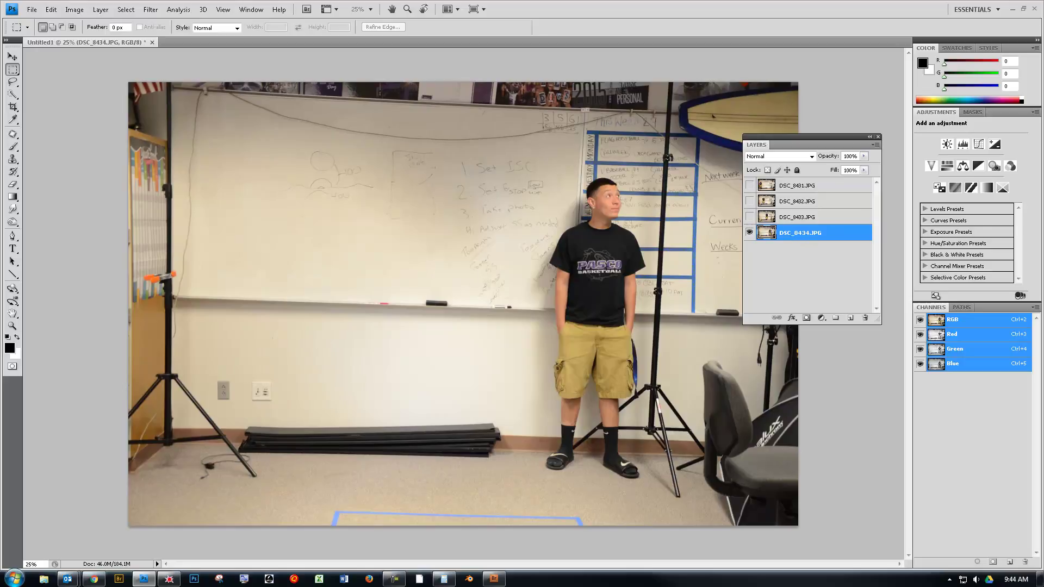
{"action": "left_click", "coordinate": [809, 217]}
{"action": "left_click", "coordinate": [750, 218]}
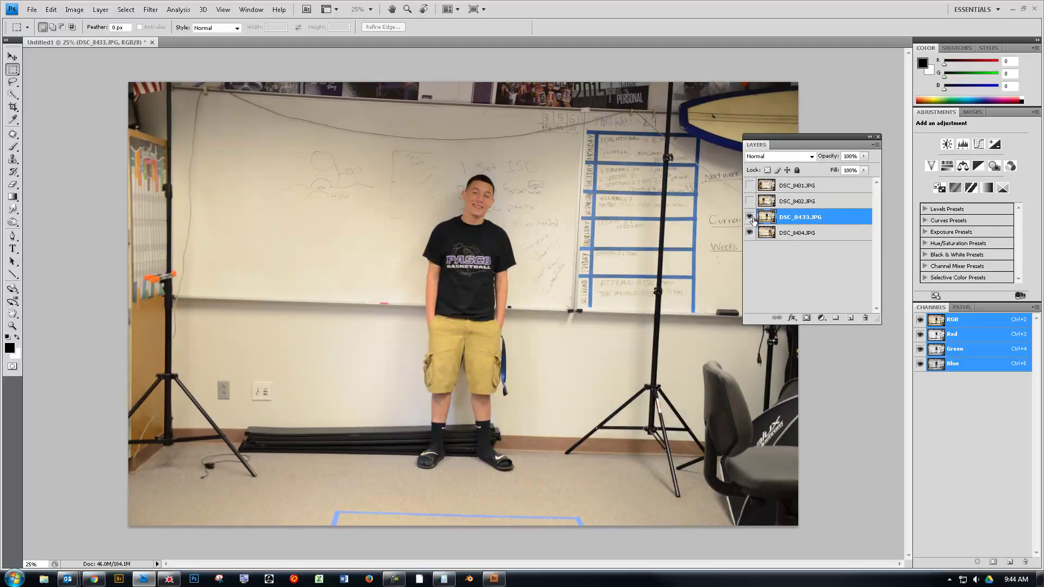
{"action": "left_click", "coordinate": [749, 202]}
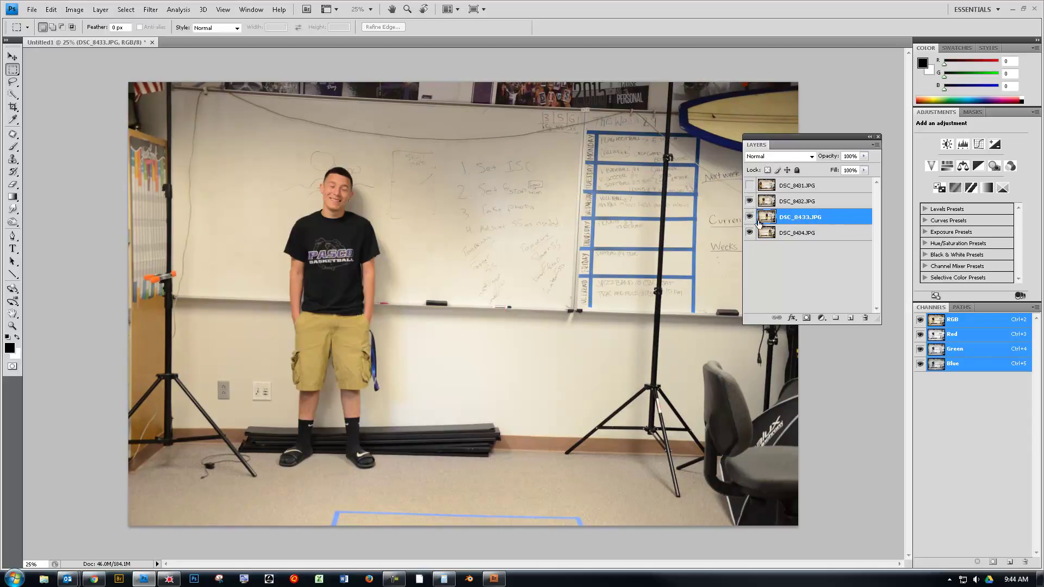
{"action": "left_click", "coordinate": [750, 201]}
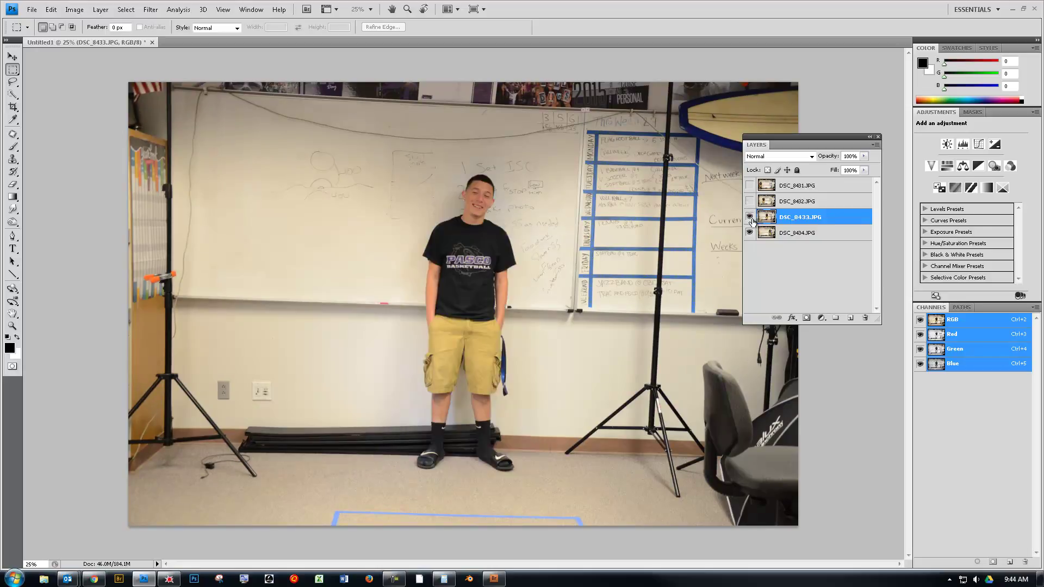
{"action": "left_click", "coordinate": [749, 216]}
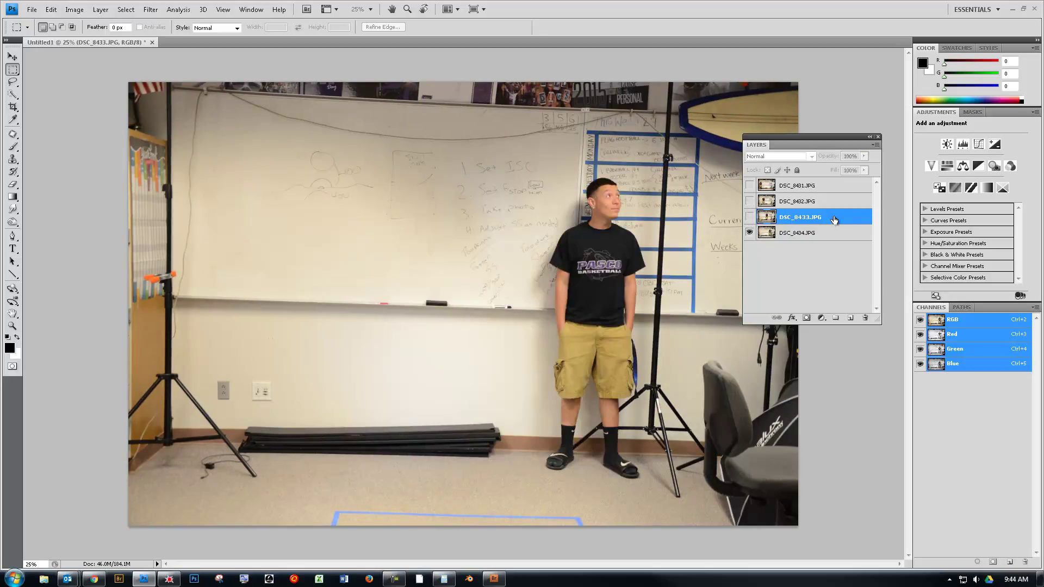
{"action": "left_click", "coordinate": [750, 217]}
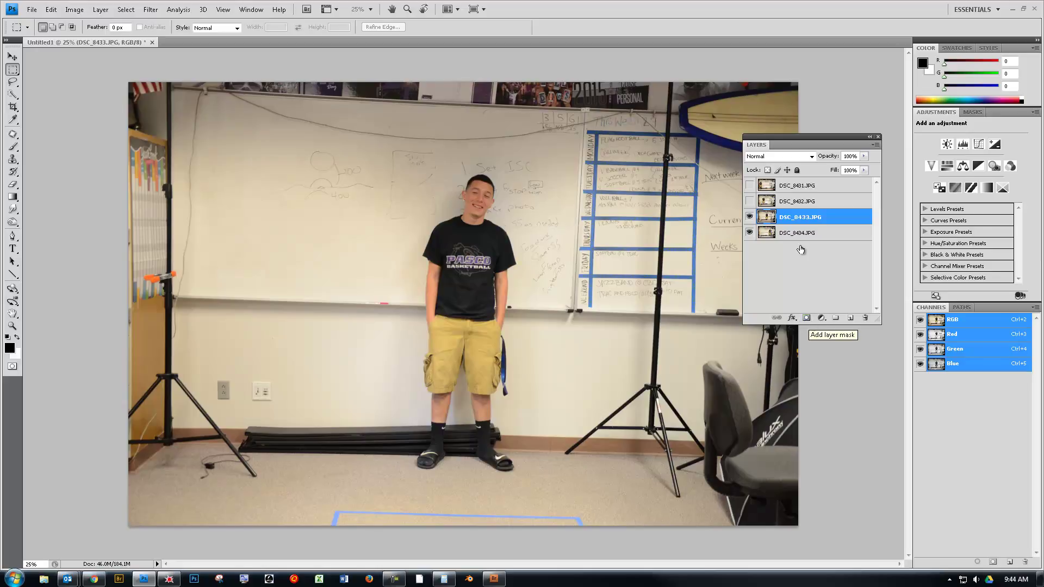
Add a layer mask to the DSC_8433.JPG layer and make the mask active for editing
{"action": "left_click", "coordinate": [807, 319]}
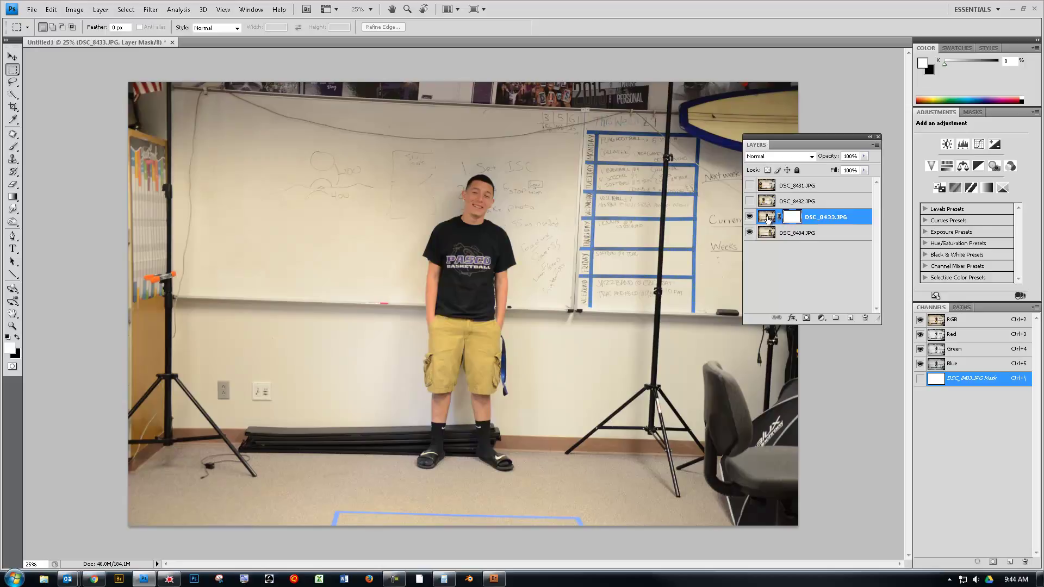
{"action": "left_click", "coordinate": [765, 218]}
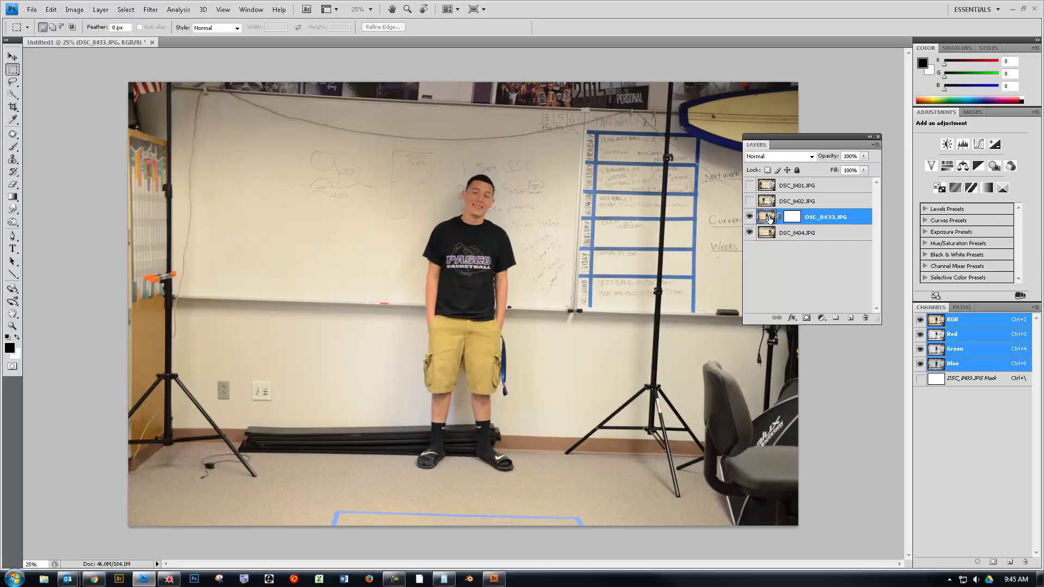
{"action": "left_click", "coordinate": [792, 218]}
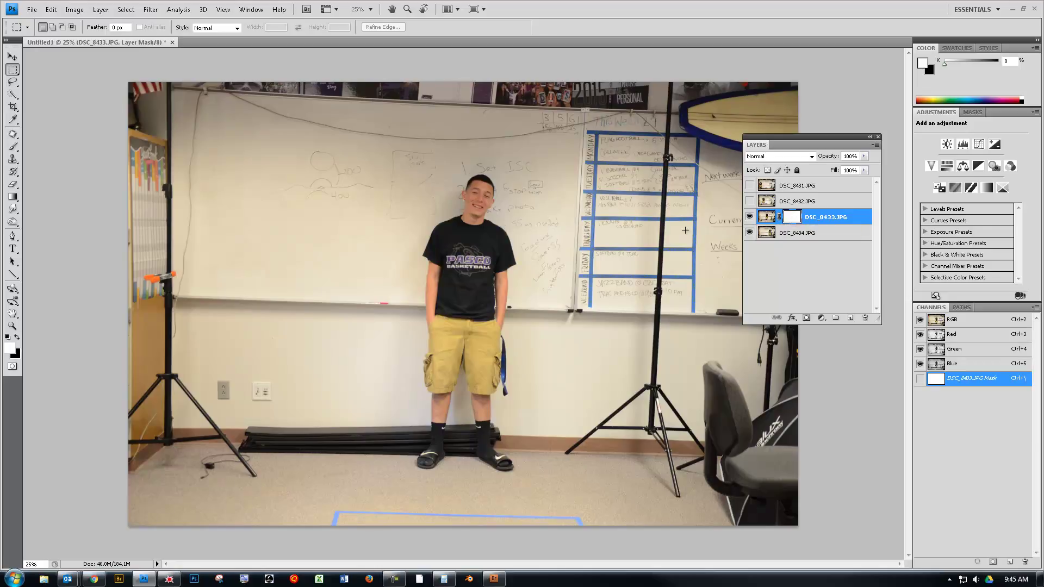
Choose the Brush tool with a size of 400 and set black as the foreground color for painting the mask
{"action": "left_click", "coordinate": [14, 148]}
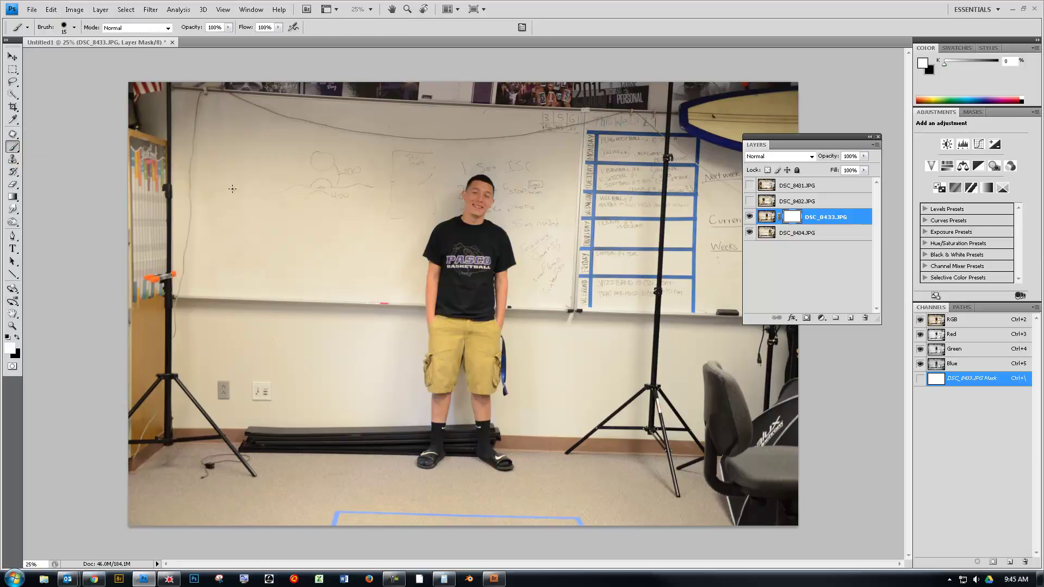
{"action": "key", "text": "bracketright"}
{"action": "key", "text": "bracketright"}
{"action": "key", "text": "bracketright"}
{"action": "key", "text": "bracketright"}
{"action": "key", "text": "bracketright"}
{"action": "key", "text": "bracketright"}
{"action": "key", "text": "bracketright"}
{"action": "key", "text": "bracketright"}
{"action": "key", "text": "bracketright"}
{"action": "key", "text": "bracketright"}
{"action": "key", "text": "bracketright"}
{"action": "key", "text": "bracketright"}
{"action": "key", "text": "bracketright"}
{"action": "key", "text": "bracketright"}
{"action": "key", "text": "bracketright"}
{"action": "key", "text": "bracketright"}
{"action": "key", "text": "bracketright"}
{"action": "key", "text": "bracketright"}
{"action": "key", "text": "bracketright"}
{"action": "key", "text": "bracketright"}
{"action": "key", "text": "bracketleft"}
{"action": "key", "text": "bracketleft"}
{"action": "key", "text": "bracketleft"}
{"action": "key", "text": "bracketleft"}
{"action": "key", "text": "bracketleft"}
{"action": "key", "text": "bracketleft"}
{"action": "key", "text": "bracketleft"}
{"action": "key", "text": "bracketleft"}
{"action": "key", "text": "bracketleft"}
{"action": "key", "text": "bracketleft"}
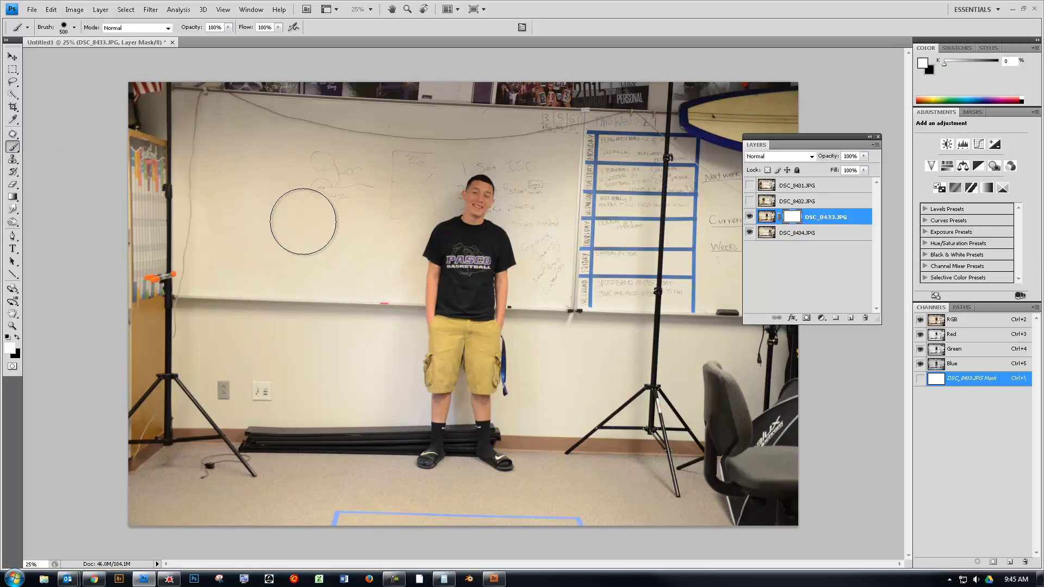
{"action": "key", "text": "bracketleft"}
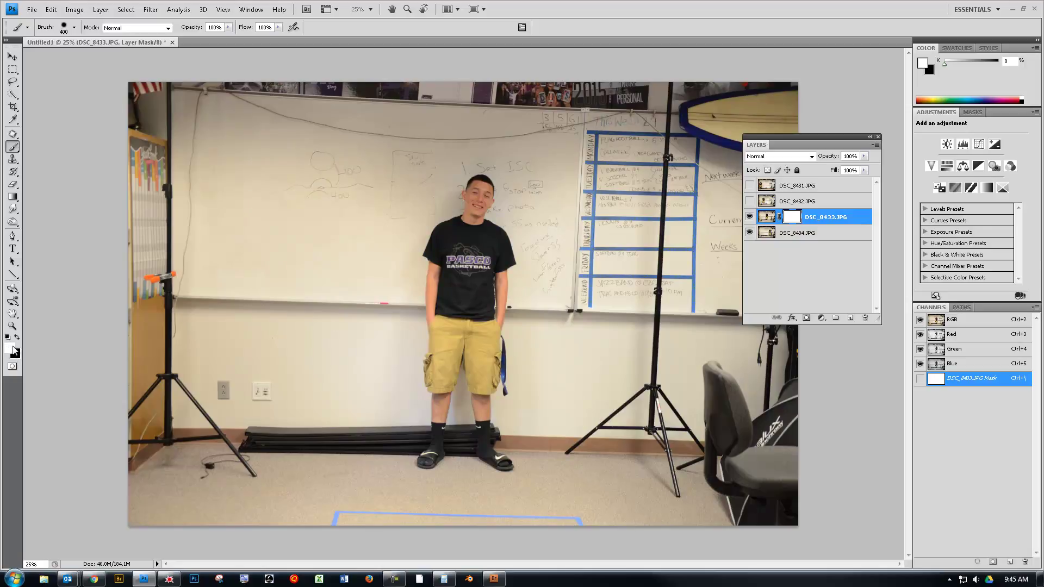
{"action": "key", "text": "x"}
{"action": "key", "text": "x"}
{"action": "key", "text": "x"}
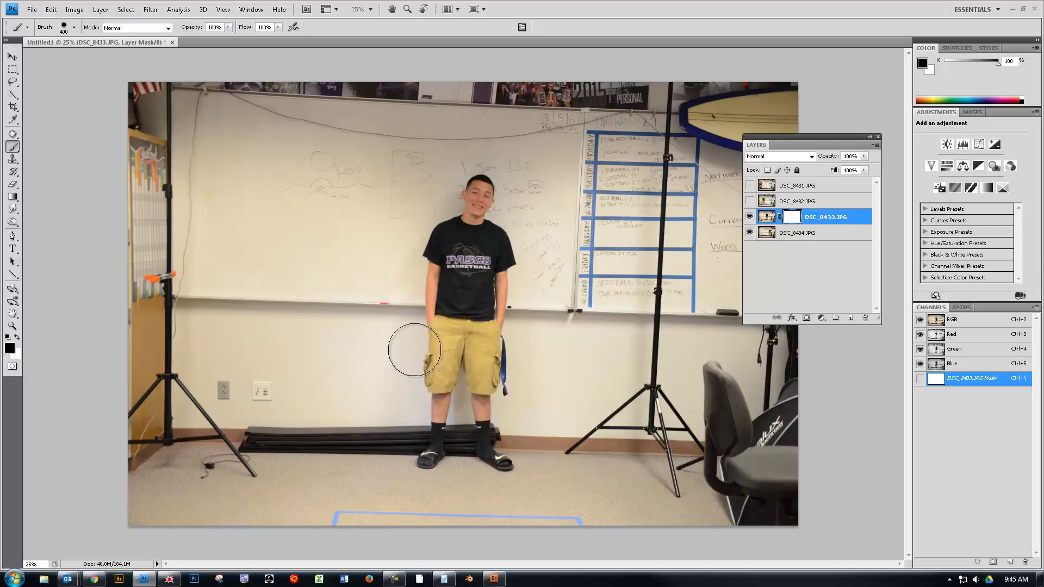
Paint the DSC_8433.JPG mask black to reveal the rightmost figure, restore overpainted spots with white, and check the masked area without DSC_8434.JPG
{"action": "mouse_move", "coordinate": [604, 179]}
{"action": "left_mouse_down"}
{"action": "mouse_move", "coordinate": [636, 255]}
{"action": "mouse_move", "coordinate": [630, 288]}
{"action": "mouse_move", "coordinate": [614, 244]}
{"action": "mouse_move", "coordinate": [581, 261]}
{"action": "mouse_move", "coordinate": [568, 255]}
{"action": "mouse_move", "coordinate": [562, 280]}
{"action": "mouse_move", "coordinate": [560, 241]}
{"action": "mouse_move", "coordinate": [570, 352]}
{"action": "mouse_move", "coordinate": [560, 258]}
{"action": "mouse_move", "coordinate": [560, 435]}
{"action": "mouse_move", "coordinate": [552, 373]}
{"action": "mouse_move", "coordinate": [565, 304]}
{"action": "mouse_move", "coordinate": [550, 244]}
{"action": "mouse_move", "coordinate": [575, 462]}
{"action": "mouse_move", "coordinate": [593, 302]}
{"action": "mouse_move", "coordinate": [609, 440]}
{"action": "mouse_move", "coordinate": [634, 260]}
{"action": "mouse_move", "coordinate": [637, 482]}
{"action": "mouse_move", "coordinate": [655, 418]}
{"action": "mouse_move", "coordinate": [580, 384]}
{"action": "left_mouse_up"}
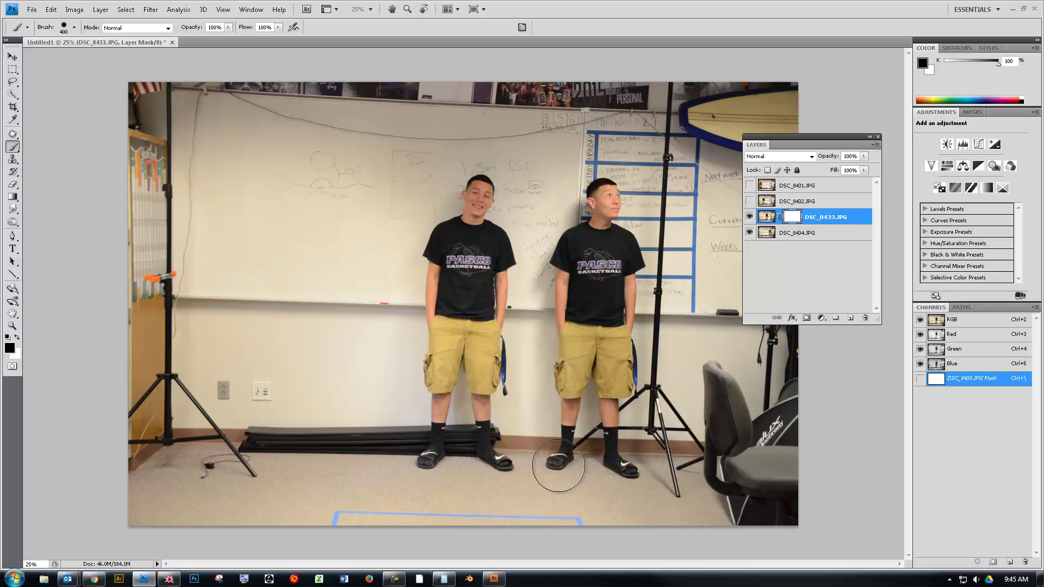
{"action": "mouse_move", "coordinate": [588, 190]}
{"action": "left_mouse_down"}
{"action": "mouse_move", "coordinate": [606, 212]}
{"action": "mouse_move", "coordinate": [590, 245]}
{"action": "mouse_move", "coordinate": [513, 273]}
{"action": "mouse_move", "coordinate": [527, 287]}
{"action": "left_mouse_up"}
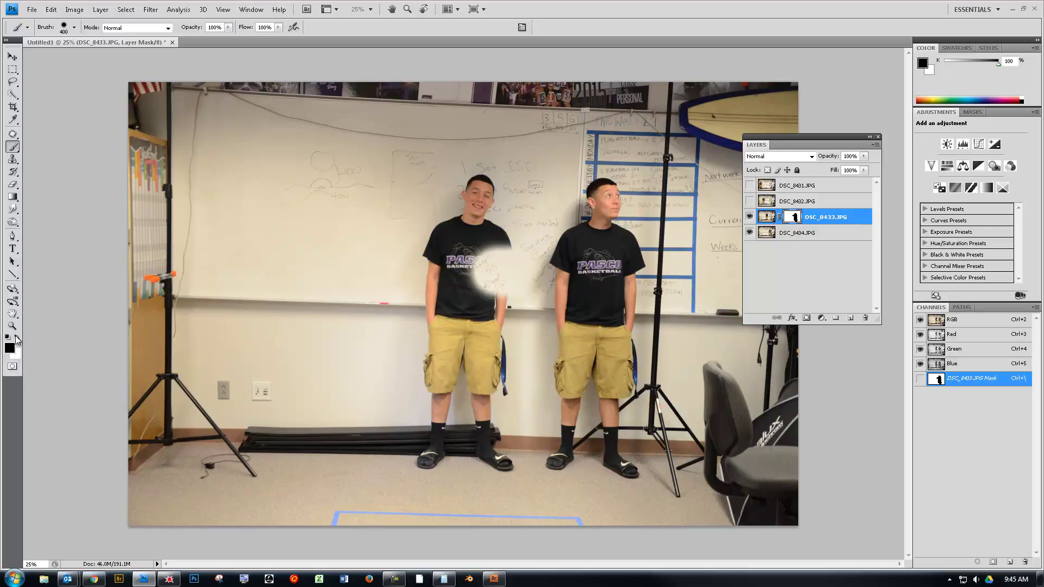
{"action": "left_click", "coordinate": [17, 337]}
{"action": "left_click_drag", "start_coordinate": [482, 297], "coordinate": [486, 256]}
{"action": "mouse_move", "coordinate": [579, 201]}
{"action": "left_mouse_down"}
{"action": "mouse_move", "coordinate": [586, 228]}
{"action": "mouse_move", "coordinate": [605, 233]}
{"action": "mouse_move", "coordinate": [592, 244]}
{"action": "mouse_move", "coordinate": [597, 231]}
{"action": "mouse_move", "coordinate": [594, 270]}
{"action": "mouse_move", "coordinate": [604, 211]}
{"action": "mouse_move", "coordinate": [579, 241]}
{"action": "mouse_move", "coordinate": [590, 174]}
{"action": "mouse_move", "coordinate": [644, 192]}
{"action": "mouse_move", "coordinate": [603, 224]}
{"action": "mouse_move", "coordinate": [612, 200]}
{"action": "mouse_move", "coordinate": [576, 226]}
{"action": "mouse_move", "coordinate": [577, 279]}
{"action": "mouse_move", "coordinate": [561, 278]}
{"action": "mouse_move", "coordinate": [557, 455]}
{"action": "mouse_move", "coordinate": [581, 469]}
{"action": "left_mouse_up"}
{"action": "key", "text": "x"}
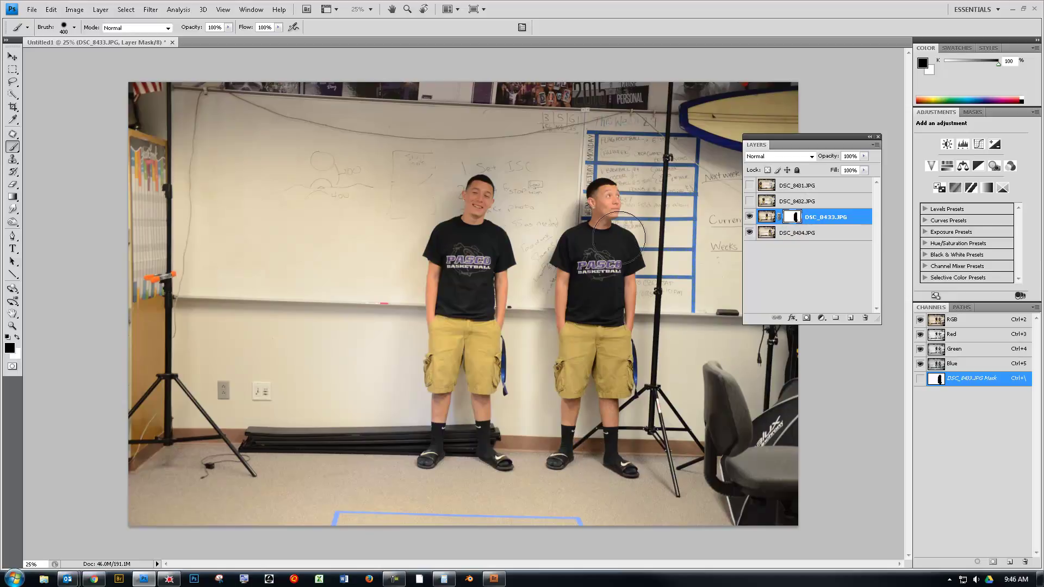
{"action": "left_click", "coordinate": [749, 233]}
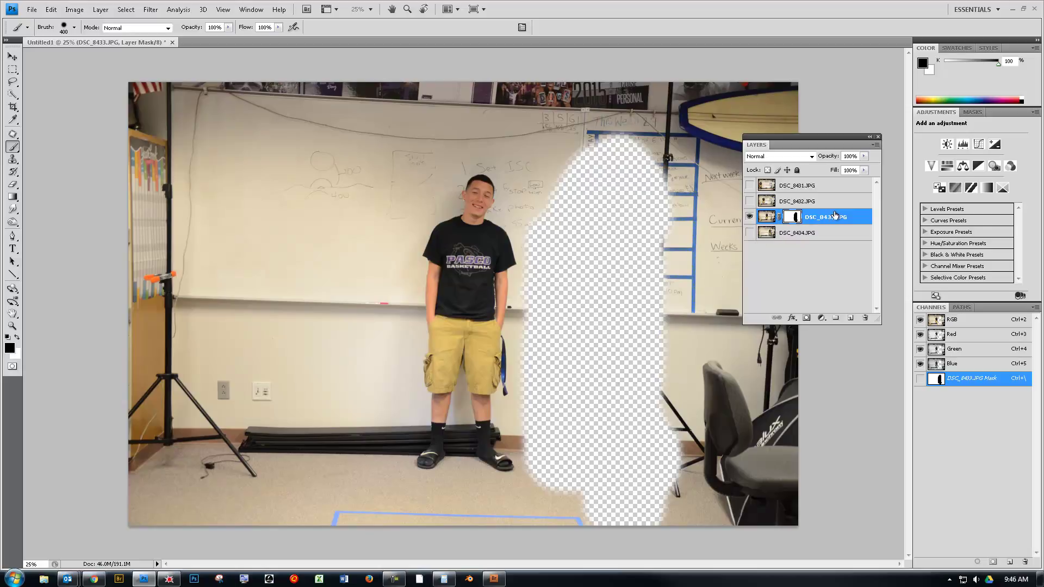
{"action": "left_click", "coordinate": [750, 233]}
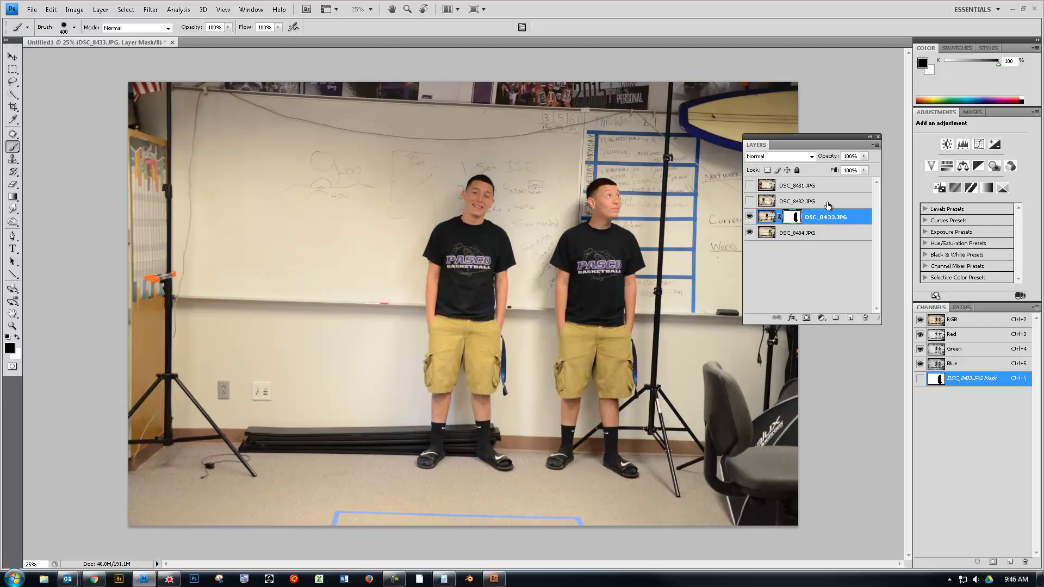
Show the DSC_8432.JPG layer and add a layer mask to it
{"action": "left_click", "coordinate": [826, 204]}
{"action": "left_click", "coordinate": [751, 202]}
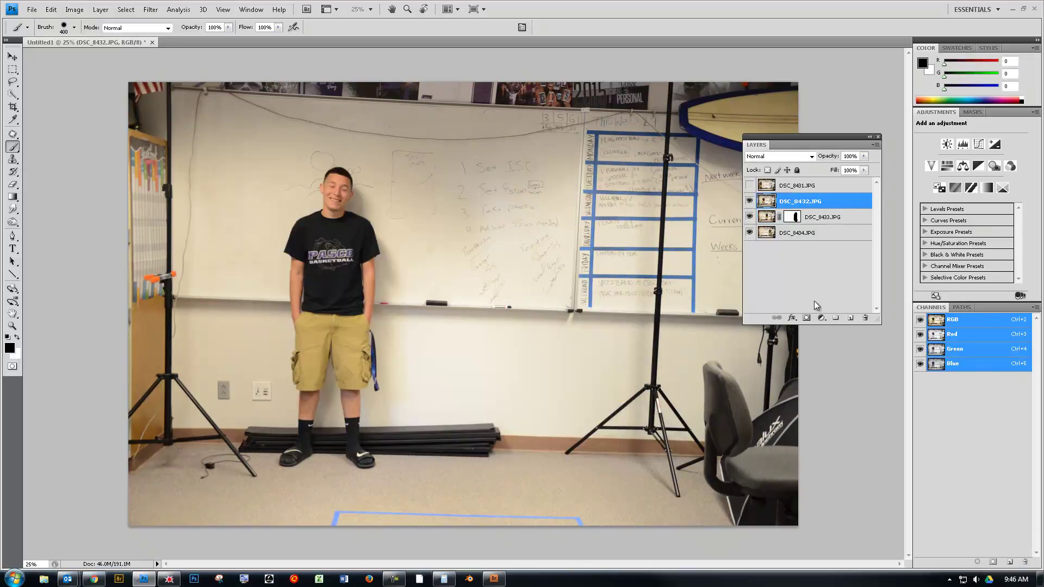
{"action": "left_click", "coordinate": [806, 317]}
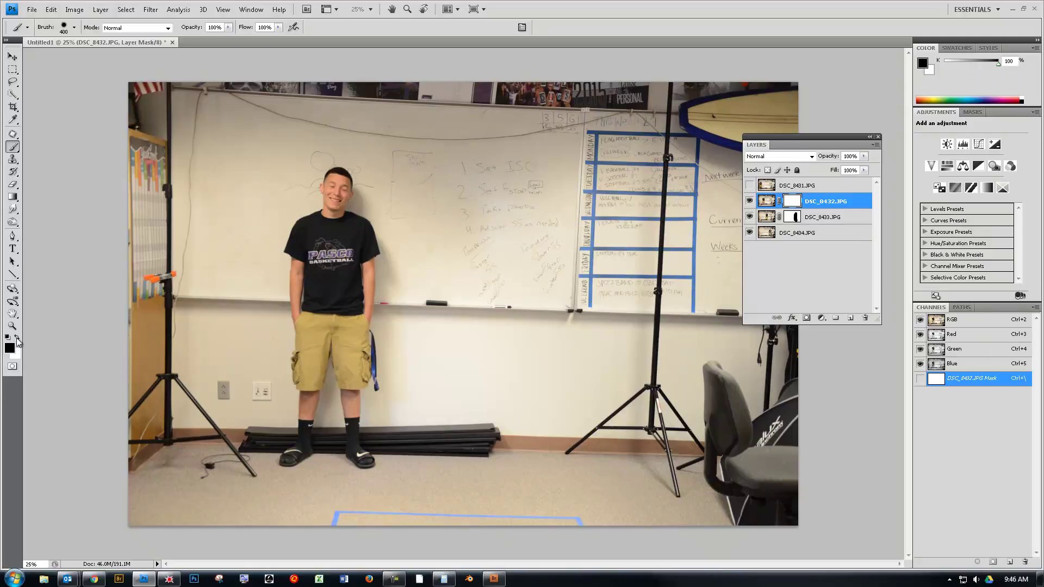
Paint black on the DSC_8432.JPG mask to fully reveal the two figures standing to the right, from head to feet
{"action": "mouse_move", "coordinate": [478, 195]}
{"action": "left_mouse_down"}
{"action": "mouse_move", "coordinate": [467, 233]}
{"action": "mouse_move", "coordinate": [493, 210]}
{"action": "mouse_move", "coordinate": [468, 180]}
{"action": "mouse_move", "coordinate": [451, 262]}
{"action": "mouse_move", "coordinate": [447, 208]}
{"action": "mouse_move", "coordinate": [435, 258]}
{"action": "mouse_move", "coordinate": [440, 386]}
{"action": "mouse_move", "coordinate": [428, 242]}
{"action": "mouse_move", "coordinate": [430, 398]}
{"action": "mouse_move", "coordinate": [437, 446]}
{"action": "mouse_move", "coordinate": [460, 382]}
{"action": "mouse_move", "coordinate": [481, 463]}
{"action": "mouse_move", "coordinate": [505, 352]}
{"action": "mouse_move", "coordinate": [483, 481]}
{"action": "mouse_move", "coordinate": [488, 250]}
{"action": "mouse_move", "coordinate": [473, 309]}
{"action": "mouse_move", "coordinate": [493, 411]}
{"action": "mouse_move", "coordinate": [521, 231]}
{"action": "mouse_move", "coordinate": [604, 370]}
{"action": "mouse_move", "coordinate": [605, 141]}
{"action": "mouse_move", "coordinate": [595, 369]}
{"action": "mouse_move", "coordinate": [573, 157]}
{"action": "mouse_move", "coordinate": [578, 218]}
{"action": "mouse_move", "coordinate": [603, 285]}
{"action": "mouse_move", "coordinate": [611, 176]}
{"action": "mouse_move", "coordinate": [653, 197]}
{"action": "mouse_move", "coordinate": [599, 189]}
{"action": "left_mouse_up"}
{"action": "left_click_drag", "start_coordinate": [602, 307], "coordinate": [598, 310]}
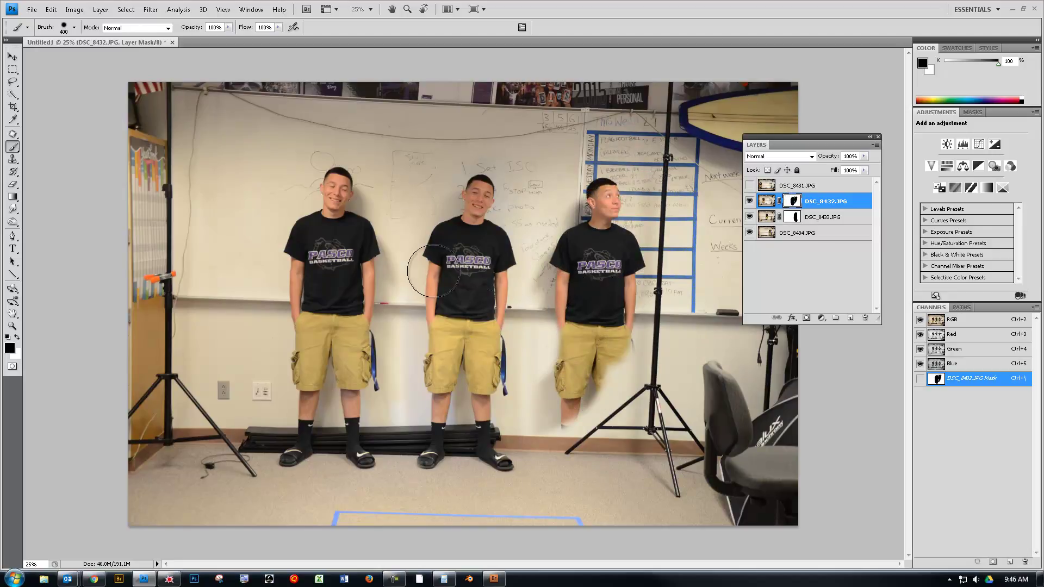
{"action": "mouse_move", "coordinate": [547, 365]}
{"action": "left_mouse_down"}
{"action": "mouse_move", "coordinate": [656, 340]}
{"action": "mouse_move", "coordinate": [640, 336]}
{"action": "mouse_move", "coordinate": [566, 400]}
{"action": "mouse_move", "coordinate": [596, 471]}
{"action": "mouse_move", "coordinate": [574, 478]}
{"action": "mouse_move", "coordinate": [630, 479]}
{"action": "left_mouse_up"}
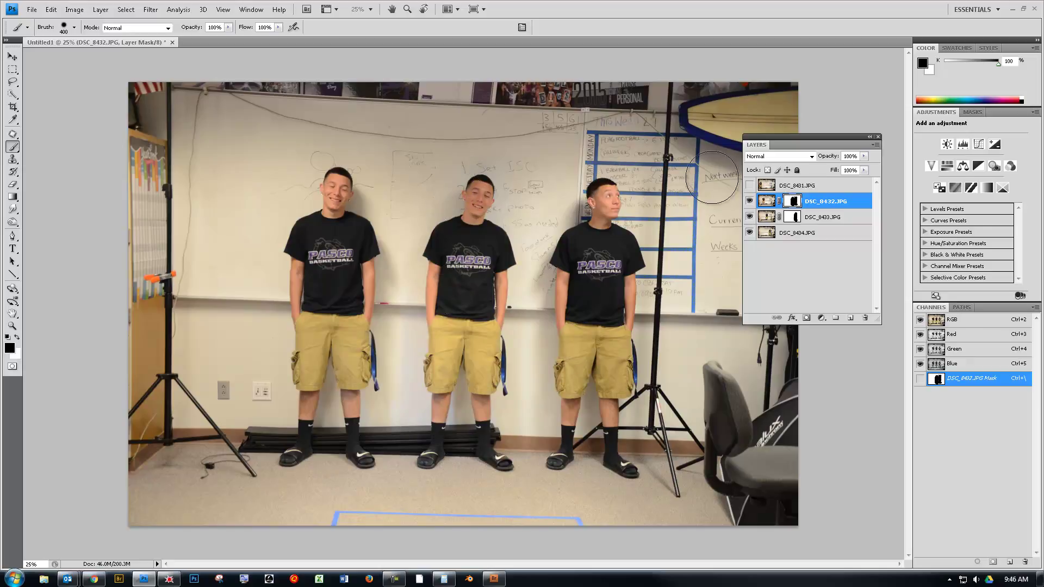
Show the DSC_8431.JPG layer and add a layer mask to it
{"action": "left_click", "coordinate": [817, 186]}
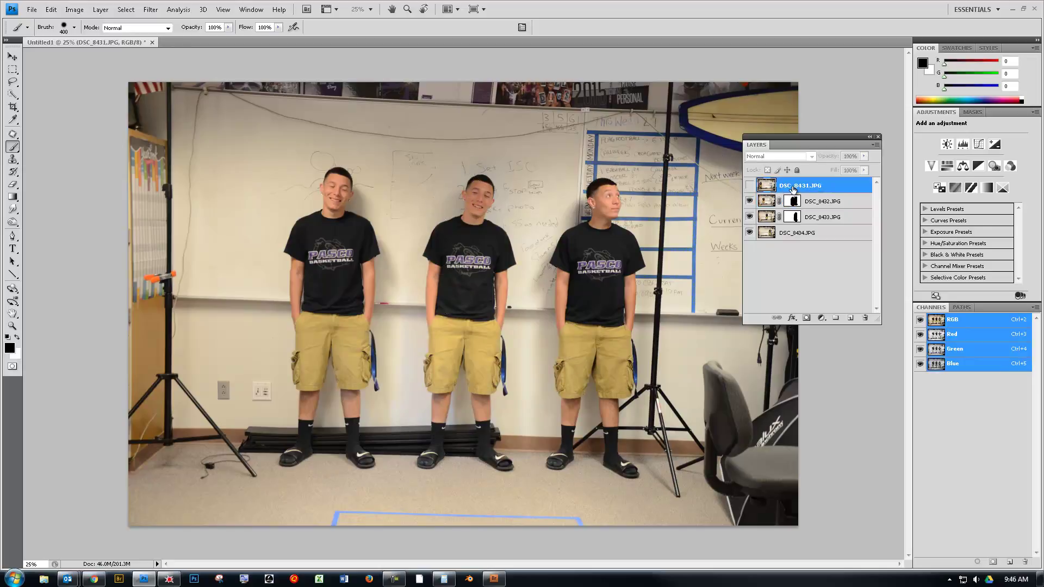
{"action": "left_click", "coordinate": [750, 185]}
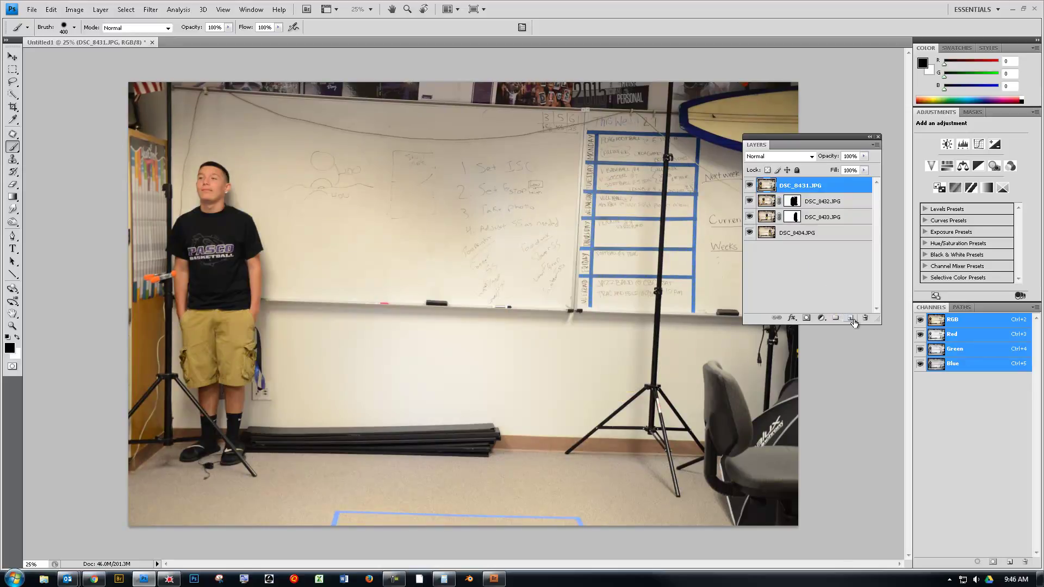
{"action": "left_click", "coordinate": [804, 318]}
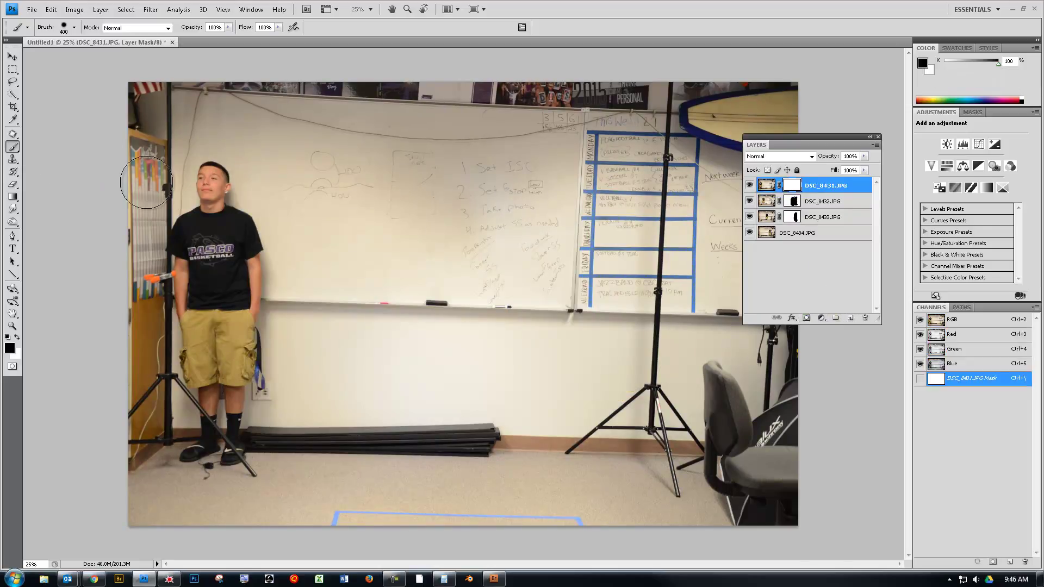
Paint black on the DSC_8431.JPG mask to reveal the other three figures, enlarging the brush to 1200 for the two on the right
{"action": "mouse_move", "coordinate": [380, 198]}
{"action": "left_mouse_down"}
{"action": "mouse_move", "coordinate": [350, 226]}
{"action": "mouse_move", "coordinate": [319, 175]}
{"action": "mouse_move", "coordinate": [304, 271]}
{"action": "mouse_move", "coordinate": [303, 252]}
{"action": "mouse_move", "coordinate": [299, 500]}
{"action": "mouse_move", "coordinate": [296, 450]}
{"action": "mouse_move", "coordinate": [343, 338]}
{"action": "mouse_move", "coordinate": [365, 434]}
{"action": "mouse_move", "coordinate": [381, 337]}
{"action": "mouse_move", "coordinate": [360, 256]}
{"action": "left_mouse_up"}
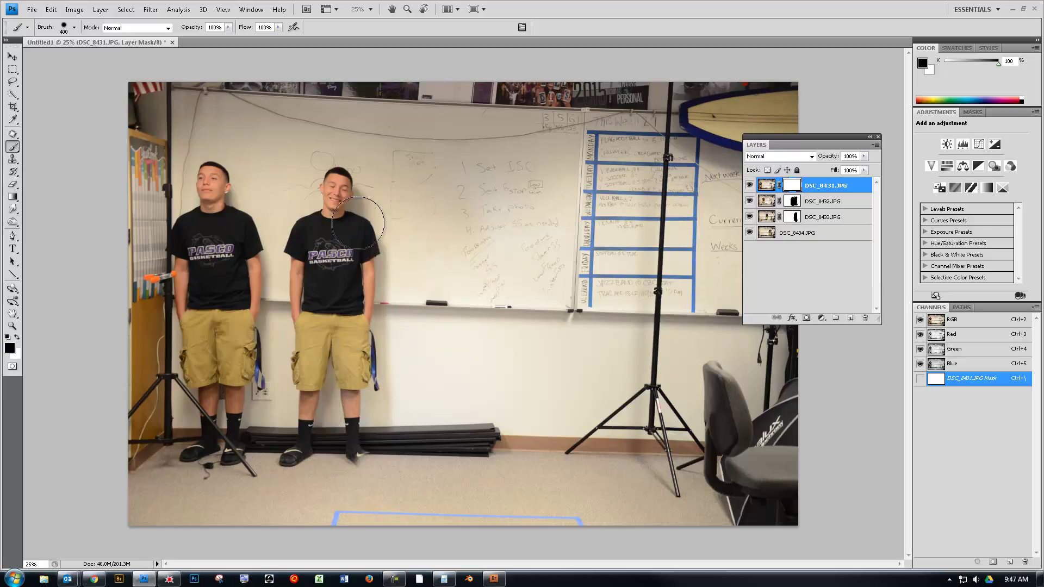
{"action": "left_click_drag", "start_coordinate": [356, 467], "coordinate": [367, 467]}
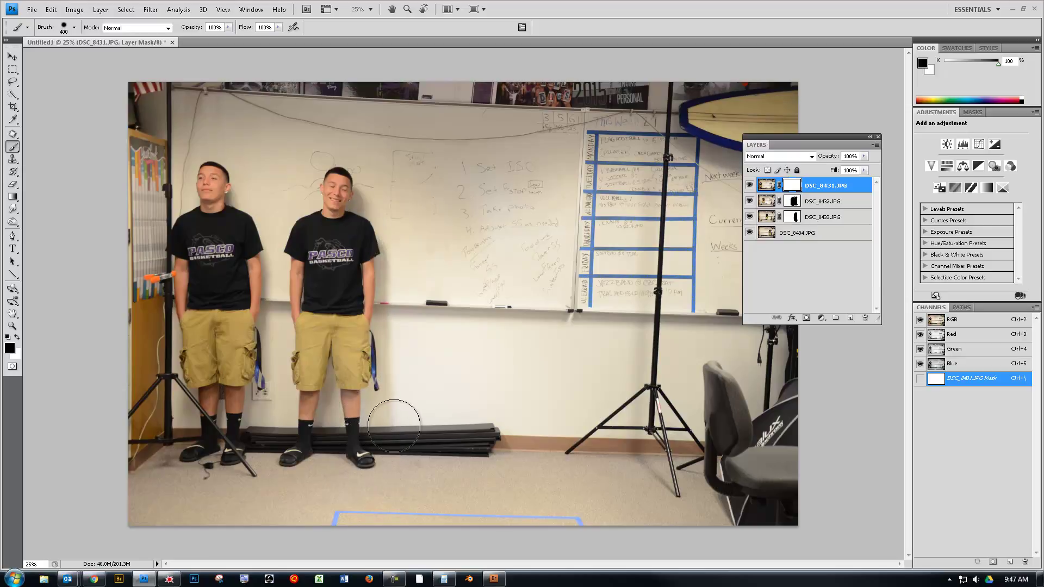
{"action": "key", "text": "bracketright"}
{"action": "key", "text": "bracketright"}
{"action": "key", "text": "bracketright"}
{"action": "key", "text": "bracketright"}
{"action": "key", "text": "bracketright"}
{"action": "key", "text": "bracketright"}
{"action": "key", "text": "bracketright"}
{"action": "key", "text": "bracketright"}
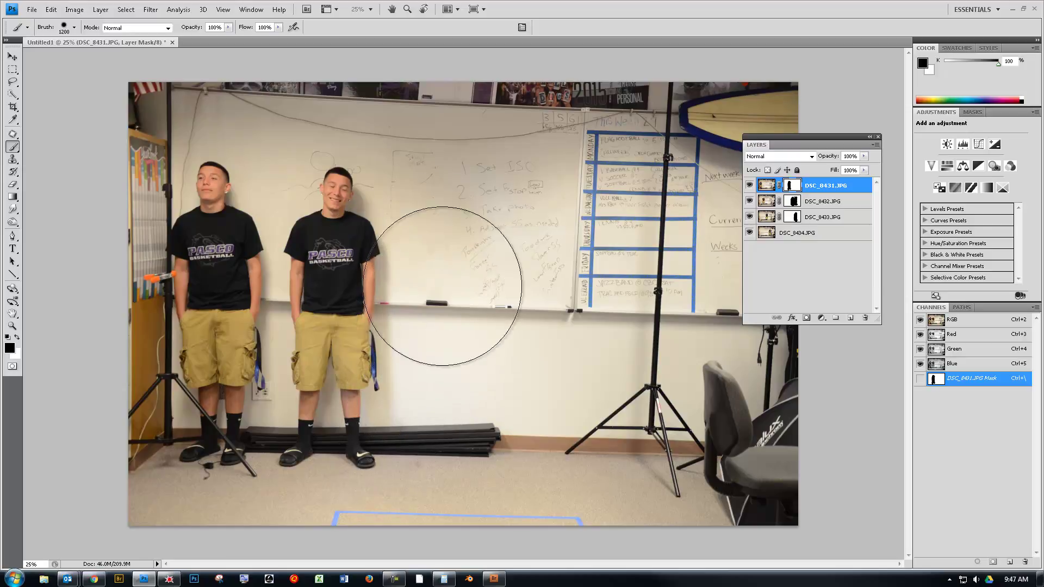
{"action": "left_click", "coordinate": [440, 234]}
{"action": "mouse_move", "coordinate": [686, 216]}
{"action": "left_mouse_down"}
{"action": "mouse_move", "coordinate": [644, 234]}
{"action": "mouse_move", "coordinate": [614, 391]}
{"action": "mouse_move", "coordinate": [511, 190]}
{"action": "mouse_move", "coordinate": [474, 463]}
{"action": "mouse_move", "coordinate": [431, 233]}
{"action": "mouse_move", "coordinate": [478, 396]}
{"action": "mouse_move", "coordinate": [455, 431]}
{"action": "mouse_move", "coordinate": [443, 198]}
{"action": "mouse_move", "coordinate": [492, 191]}
{"action": "mouse_move", "coordinate": [585, 261]}
{"action": "mouse_move", "coordinate": [538, 416]}
{"action": "mouse_move", "coordinate": [426, 424]}
{"action": "mouse_move", "coordinate": [361, 292]}
{"action": "mouse_move", "coordinate": [340, 210]}
{"action": "mouse_move", "coordinate": [413, 223]}
{"action": "left_mouse_up"}
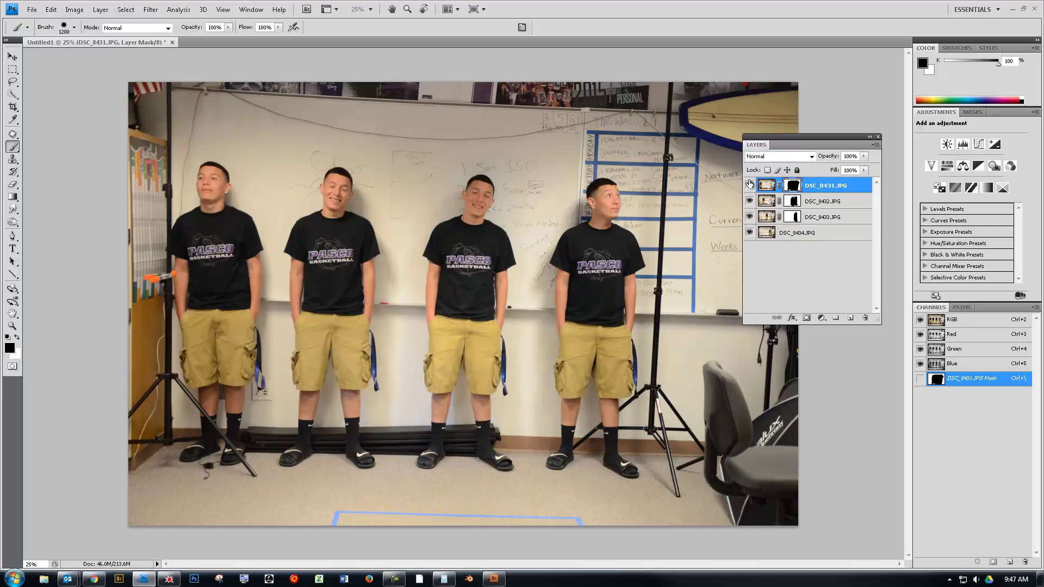